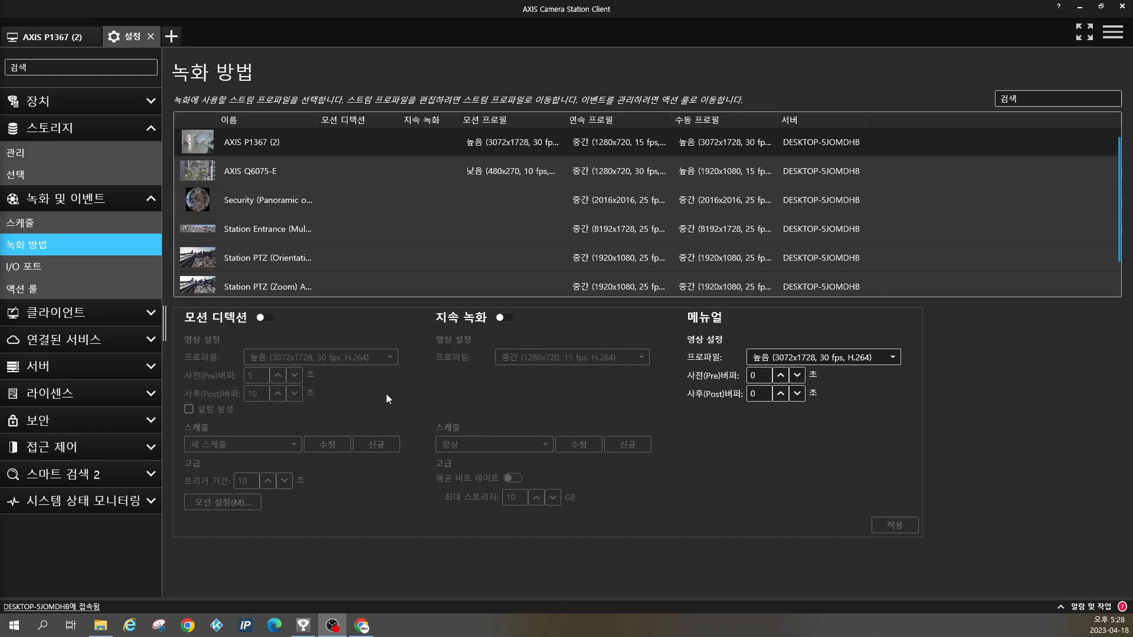
- Turn on motion detection and continuous recording for AXIS P1367 (2) and view the profile options for motion, continuous and manual recording
left_click(271, 322)
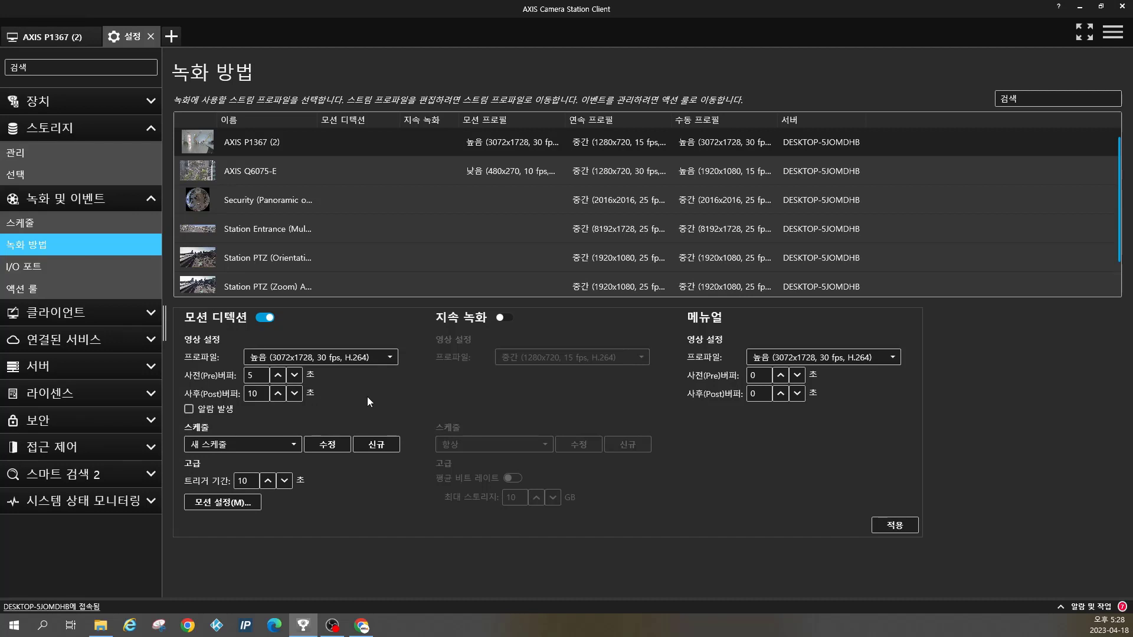
left_click(392, 360)
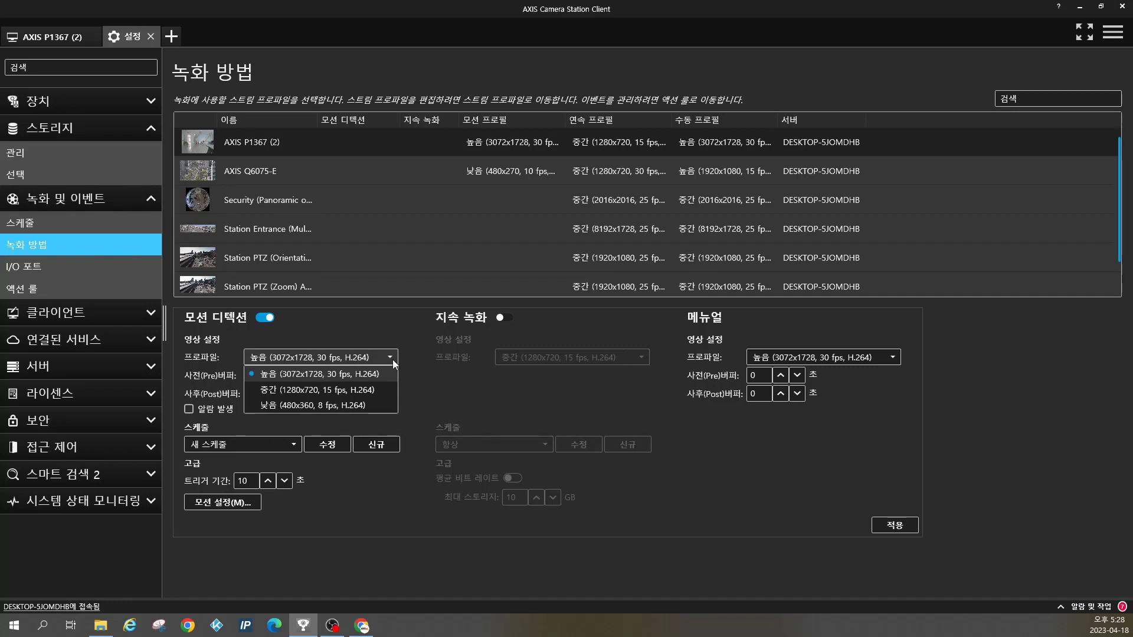
left_click(507, 320)
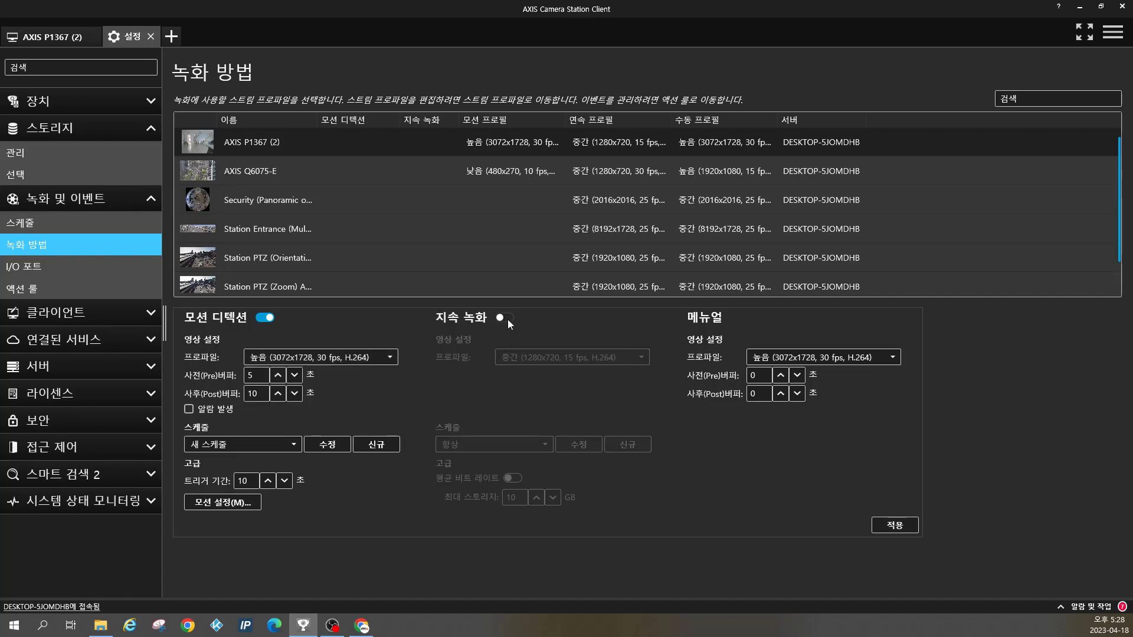
left_click(508, 318)
left_click(640, 358)
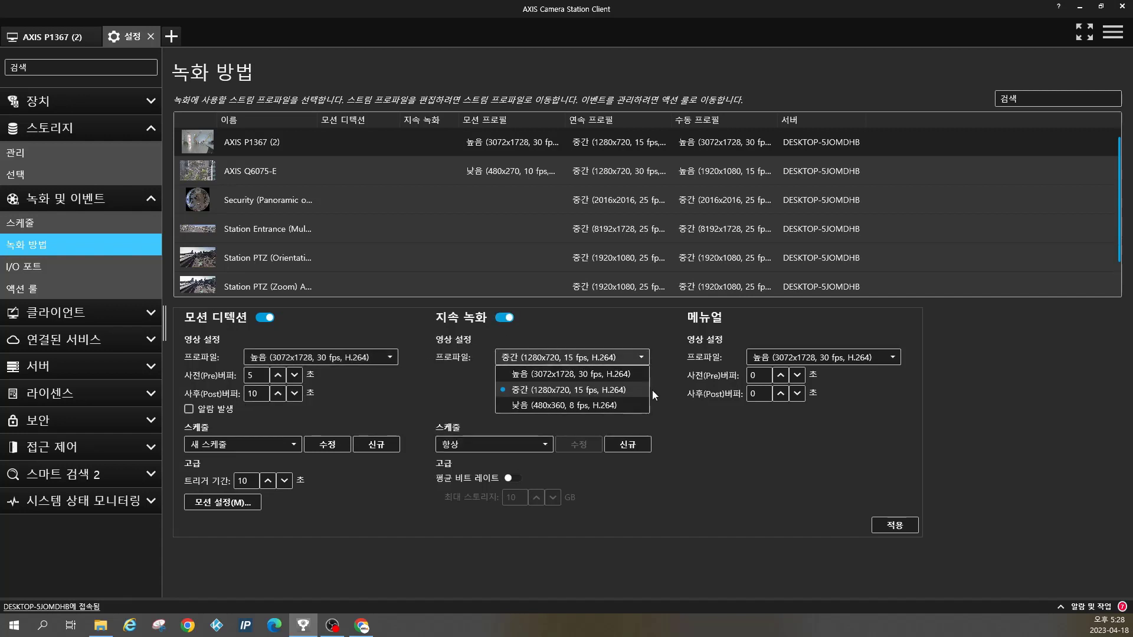
left_click(879, 359)
left_click(880, 359)
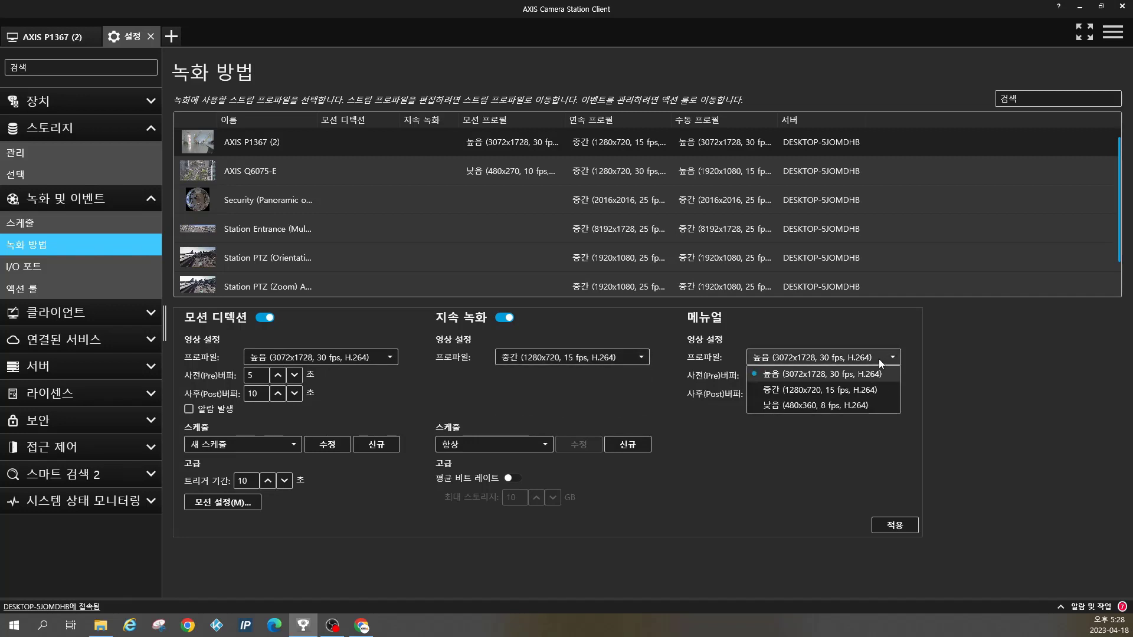
left_click(378, 393)
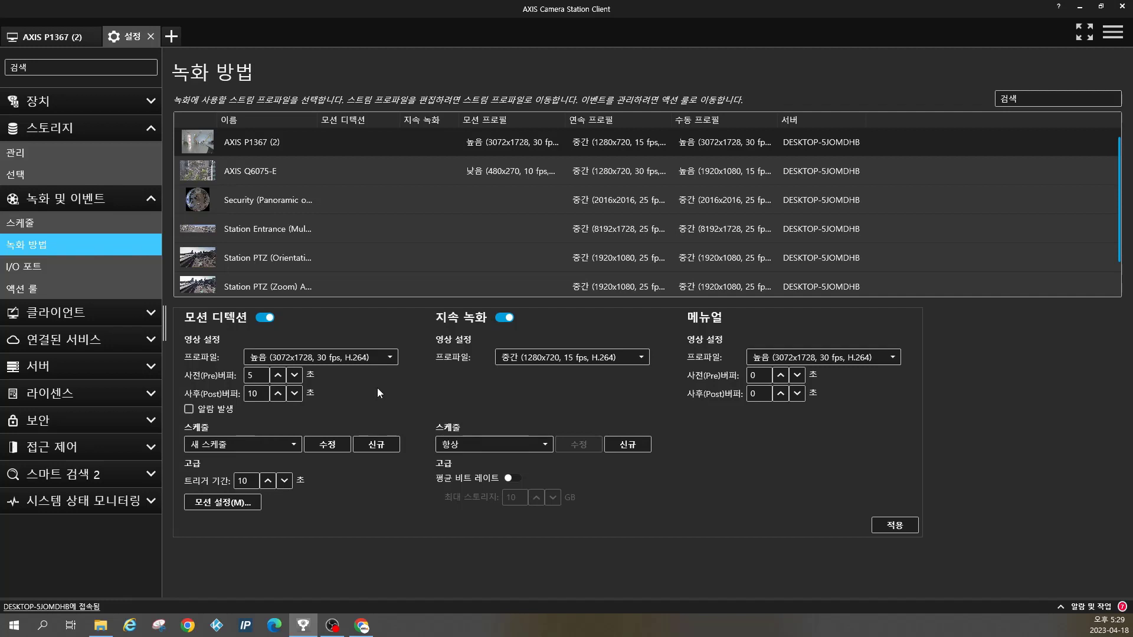
- Set the motion detection profile to 중간 (1280x720, 15 fps, H.264) and enable 알람 발생
left_click(388, 360)
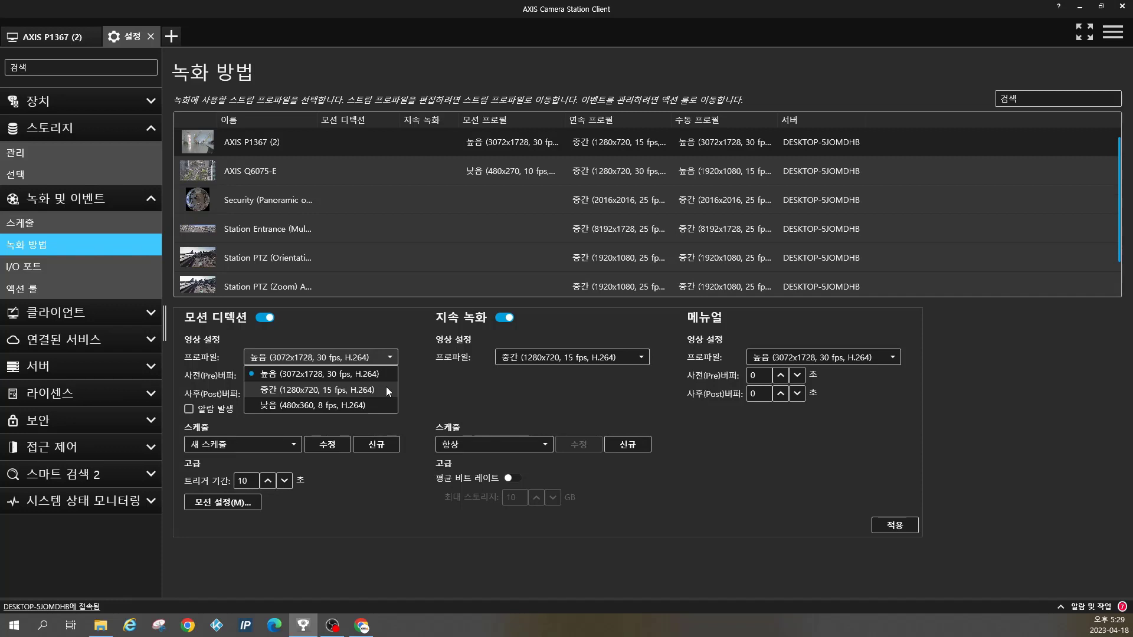
left_click(413, 386)
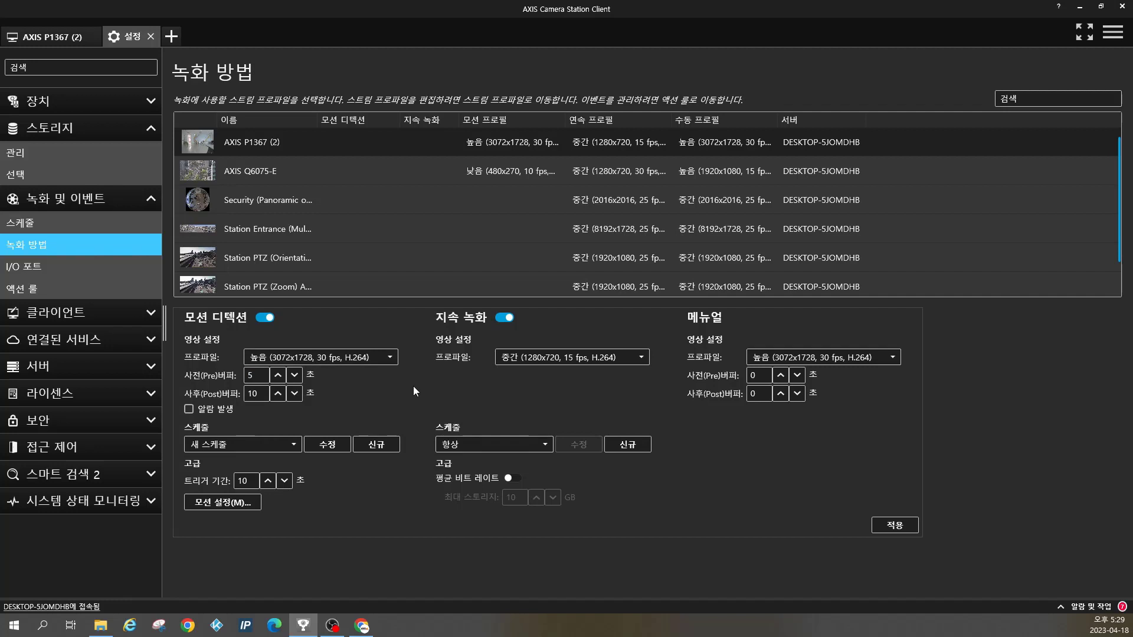
left_click(389, 360)
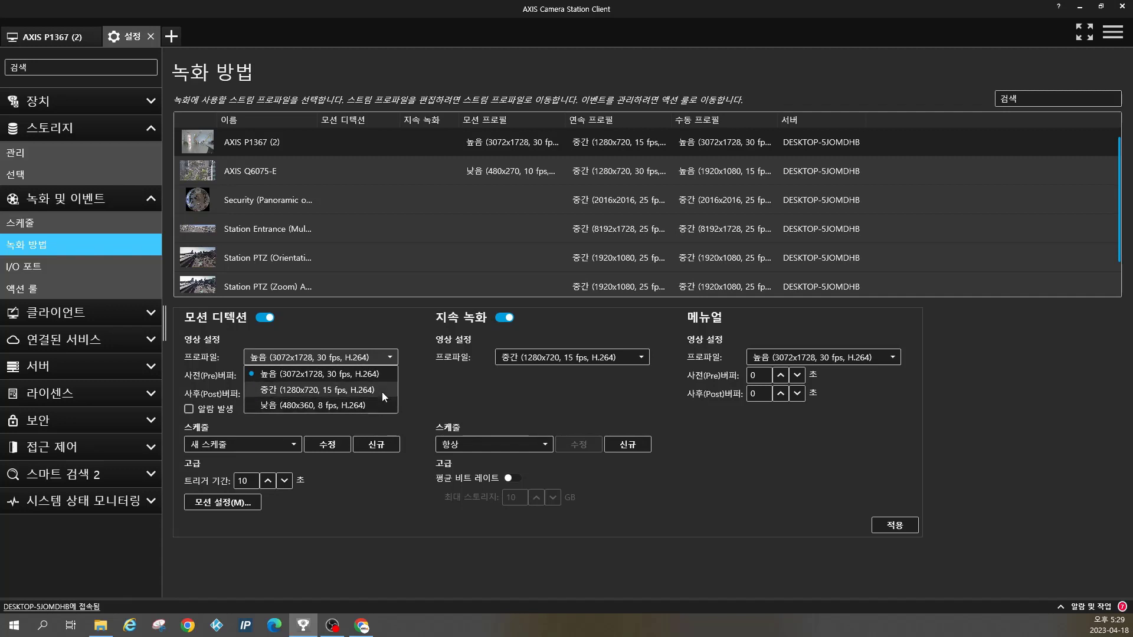
left_click(381, 391)
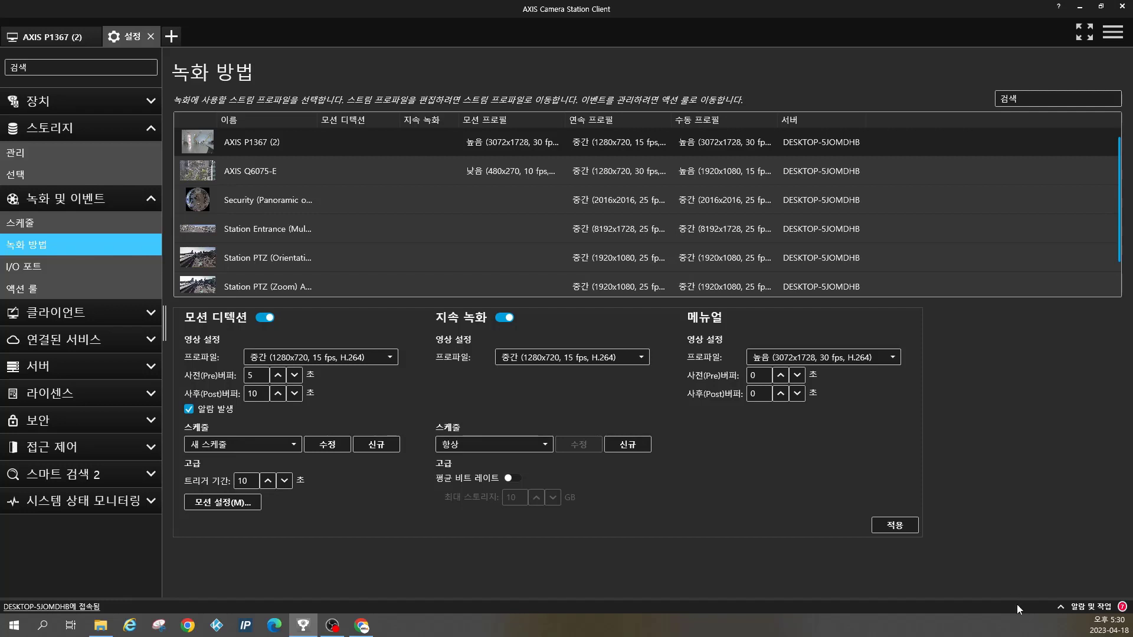
- Review the alarm list in the alarms and tasks area, and collapse it again
left_click(1061, 613)
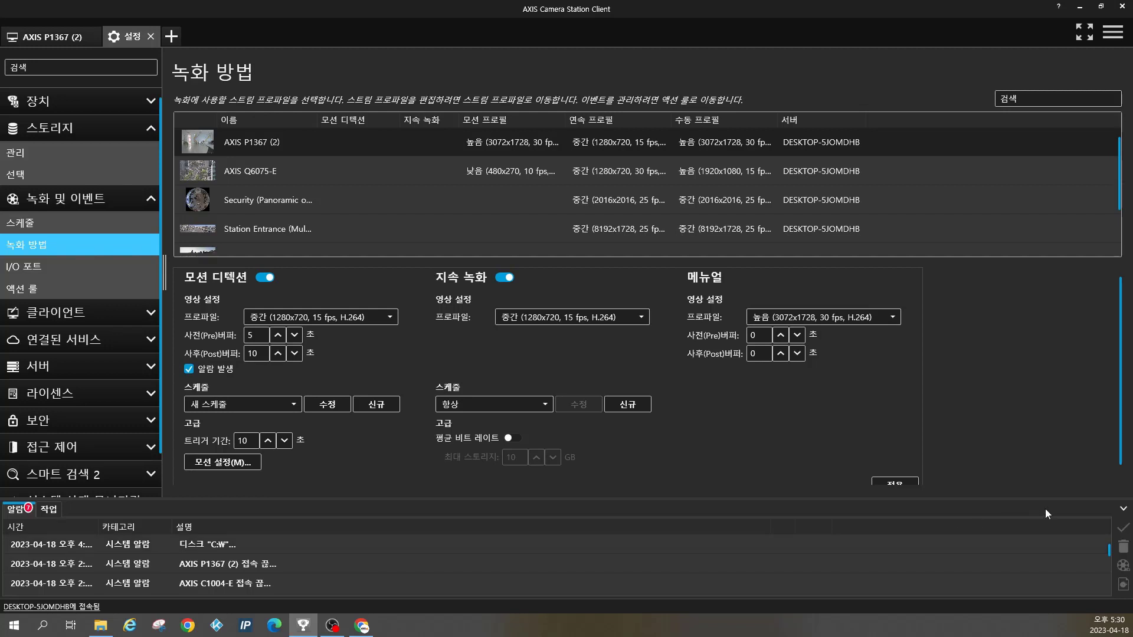
left_click(1123, 509)
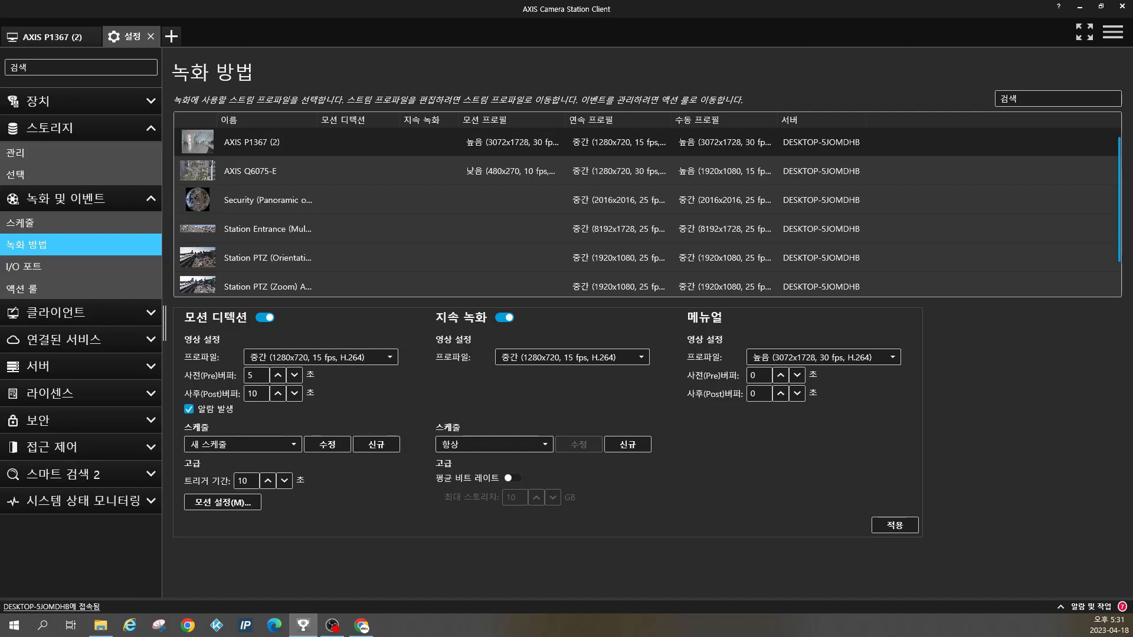
- Create and apply a recording schedule named 새 스케줄88 that is active on Tuesday from 5:00 AM to 4:00 PM
left_click(51, 225)
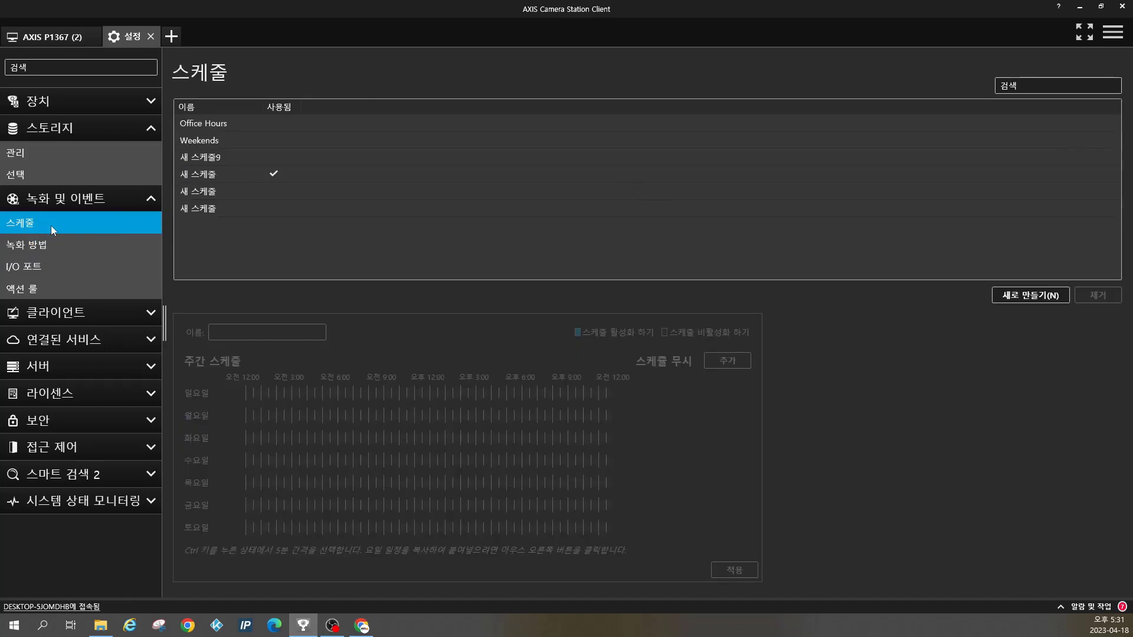
left_click(1010, 297)
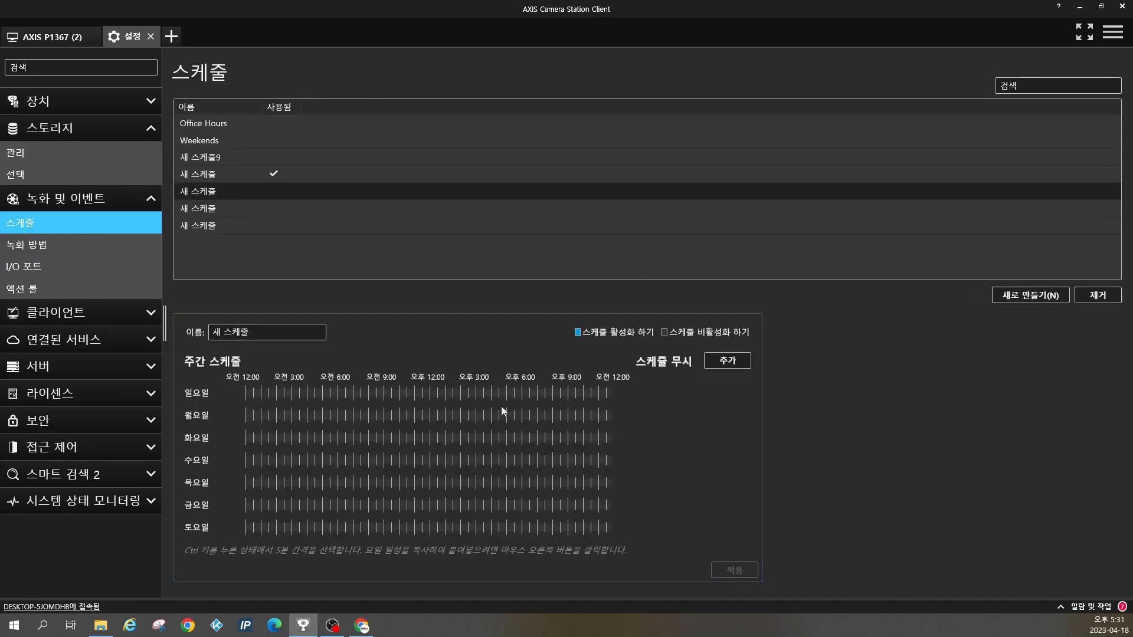
left_click_drag(323, 438, 478, 437)
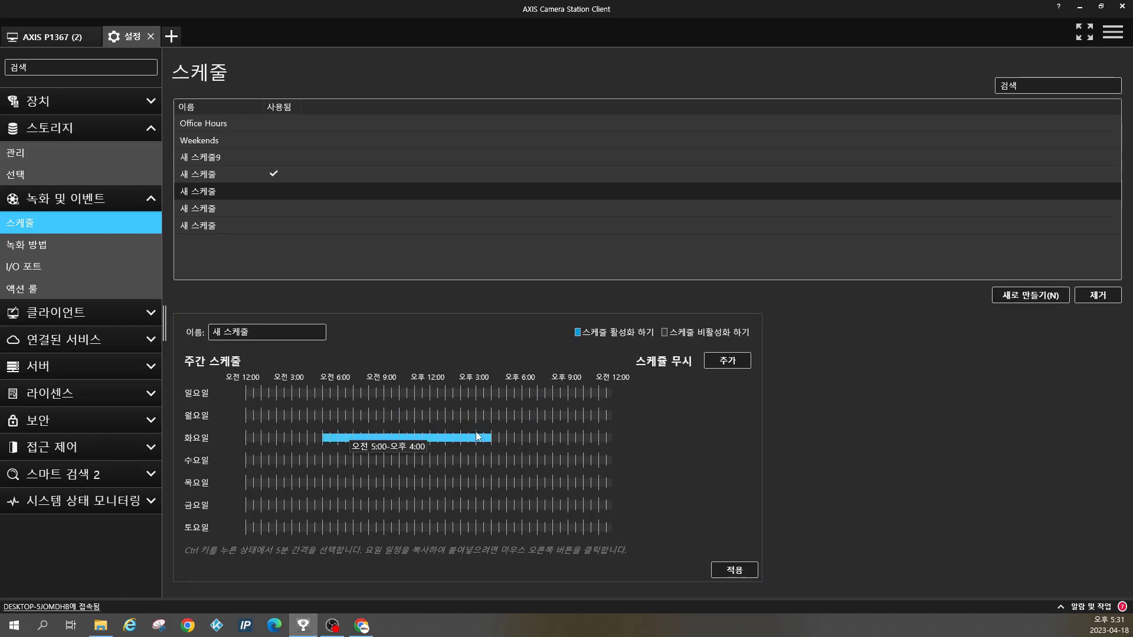
left_click(280, 333)
type("88")
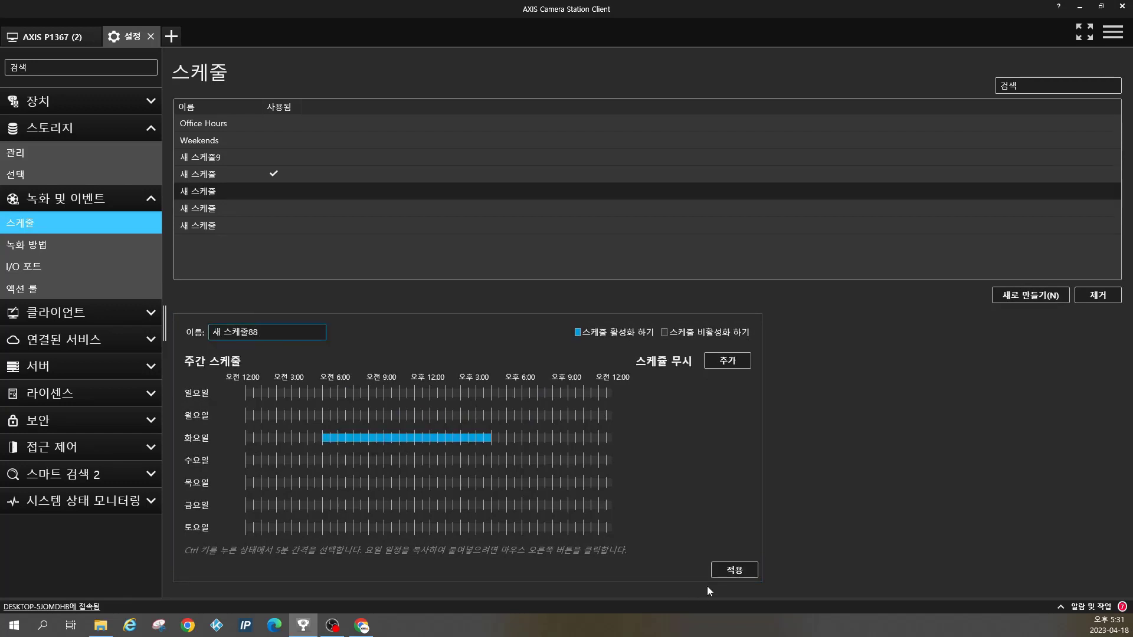
left_click(752, 573)
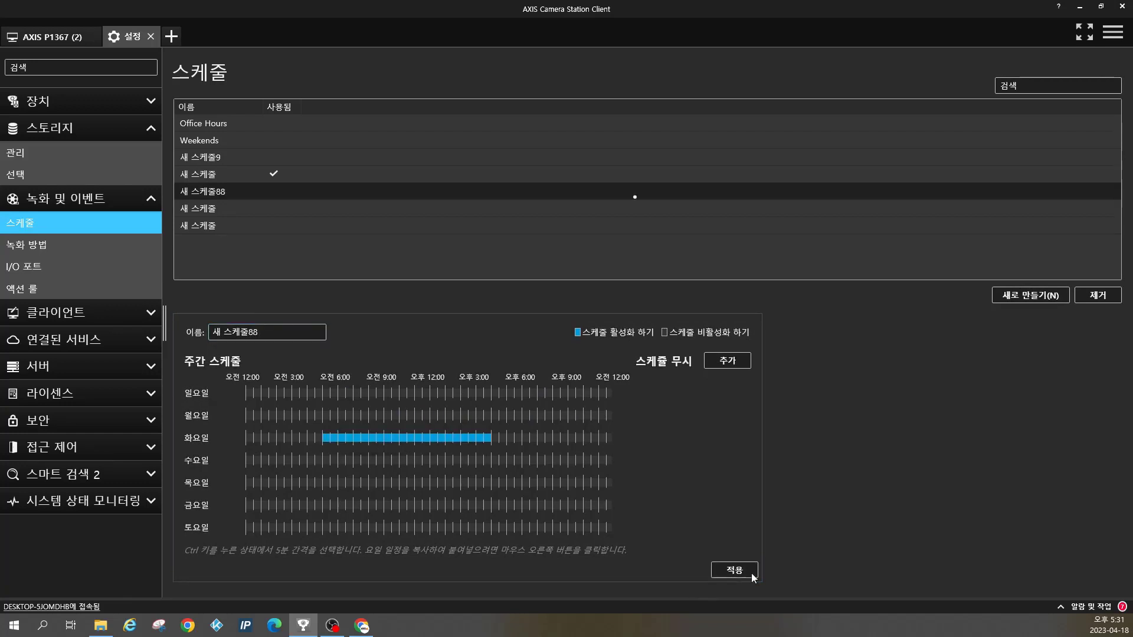
- Turn on motion detection for AXIS P1367 (2) in the recording methods and assign it the schedule 새 스케줄88
left_click(49, 249)
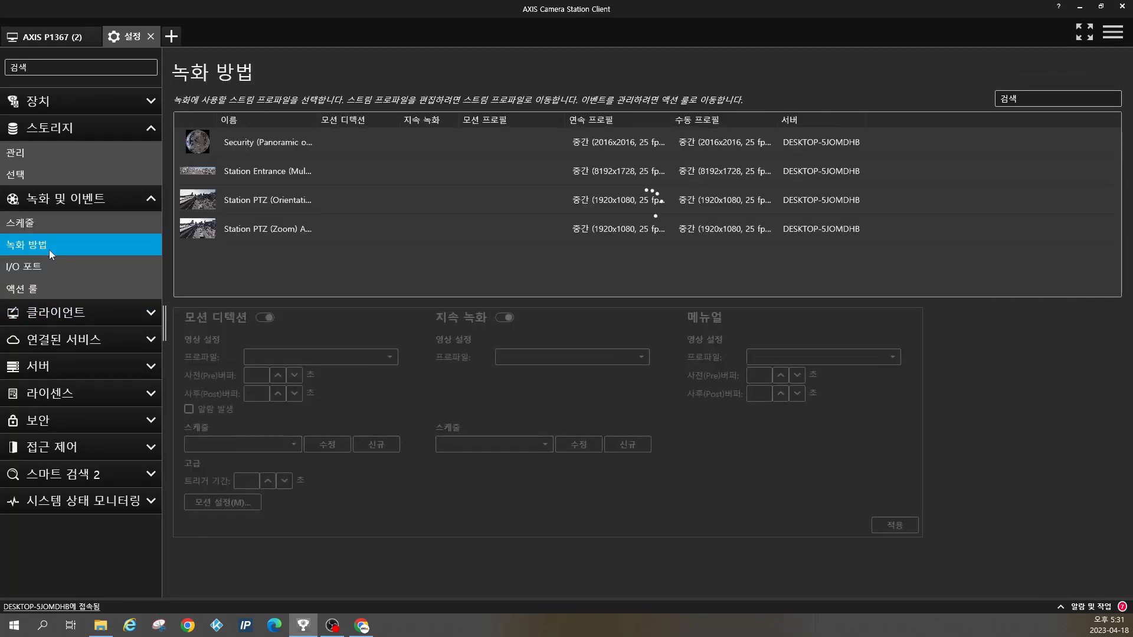
left_click(282, 149)
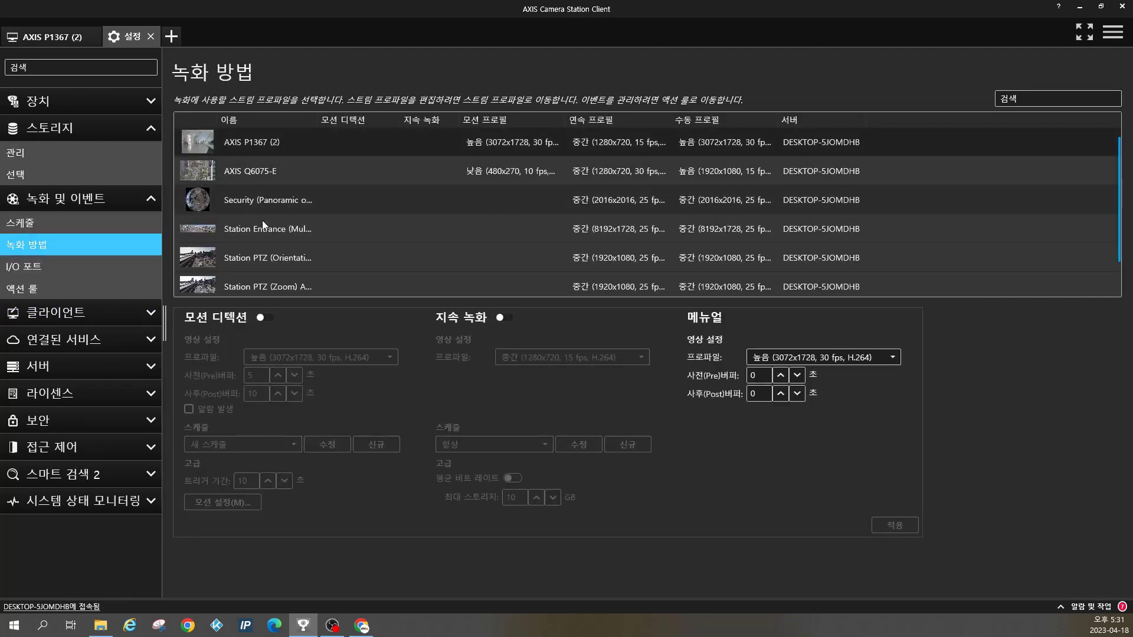
left_click(272, 321)
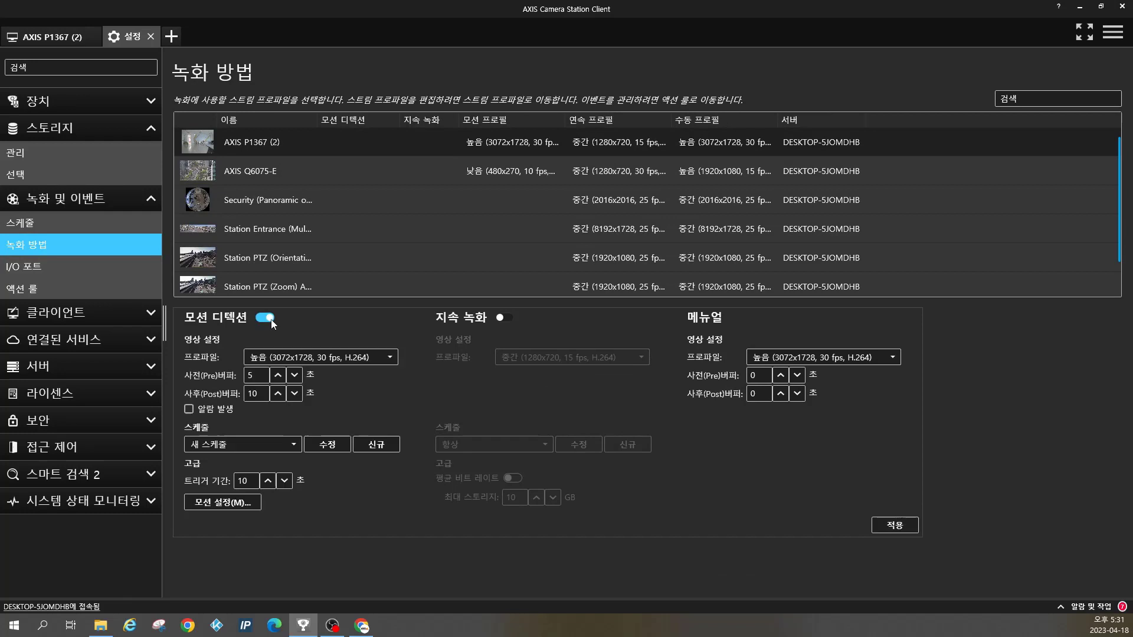
left_click(290, 443)
left_click(260, 521)
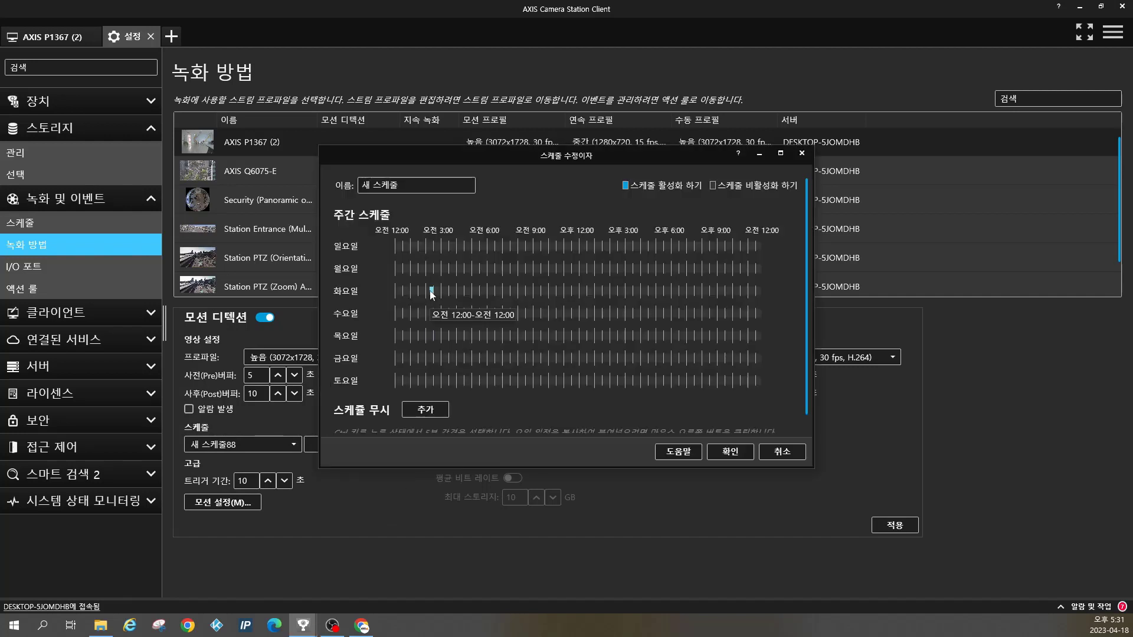
left_click(781, 452)
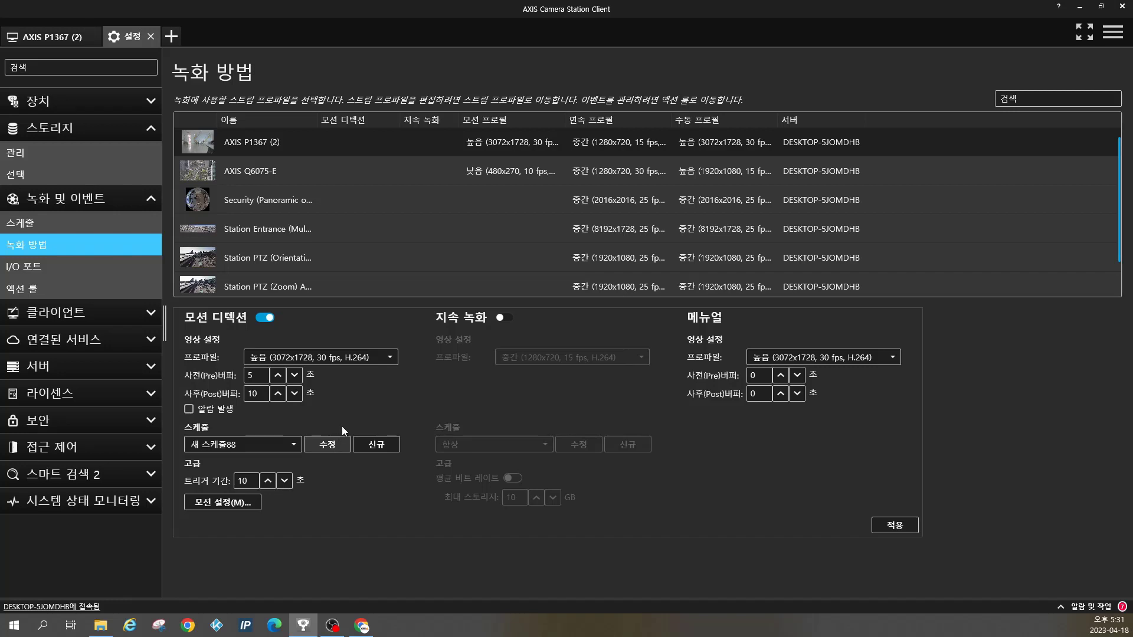
- Edit the schedule 새 스케줄88 assigned to motion detection, adjusting its Tuesday time range
left_click(333, 444)
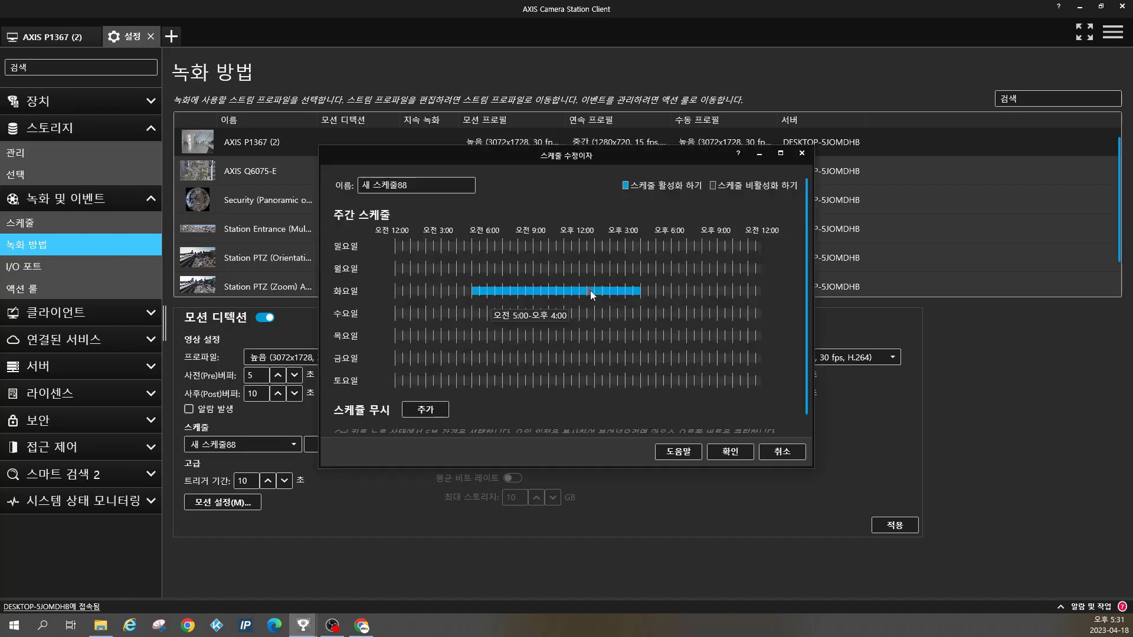
left_click_drag(590, 291, 656, 291)
left_click(730, 452)
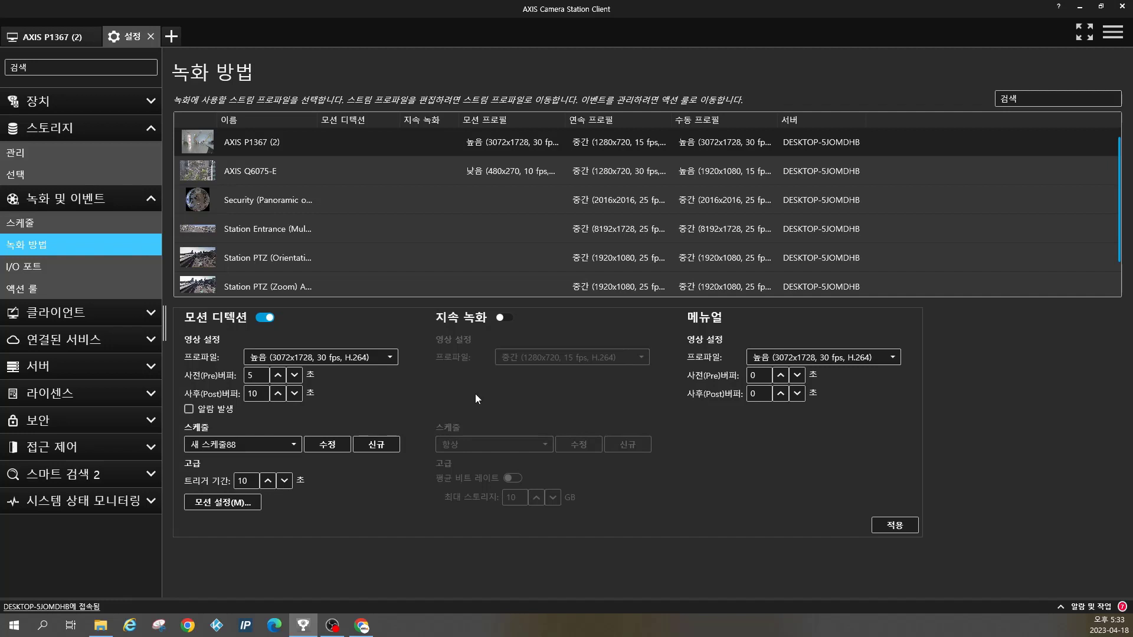
- Reshape the camera's motion detection area into a six-point polygon covering the open doorway, the boxes and the floor in front
left_click(219, 503)
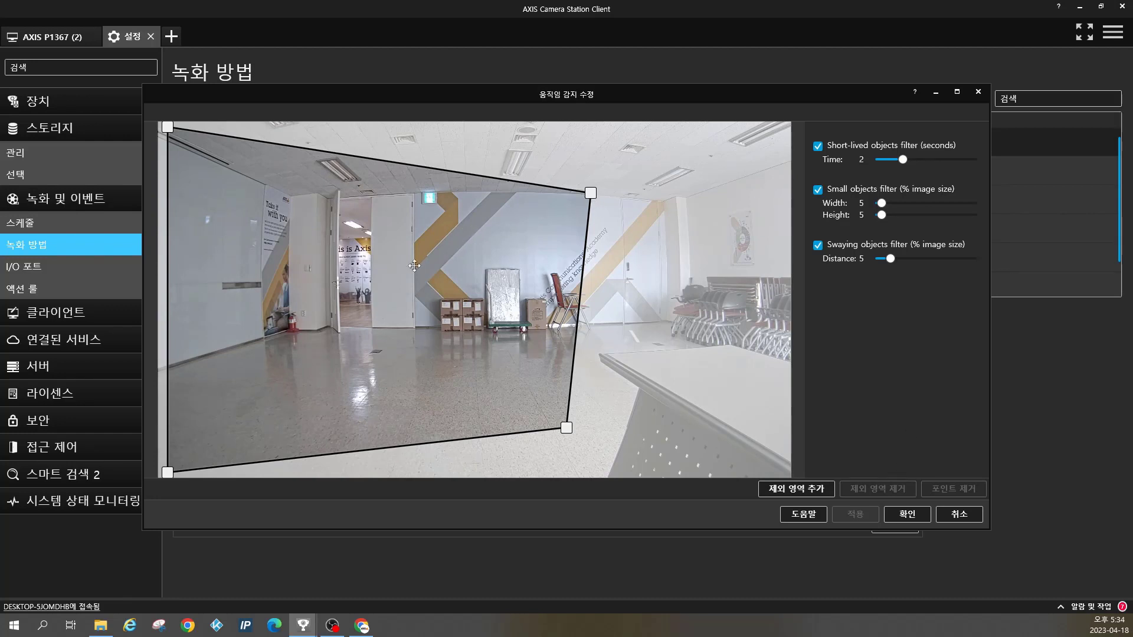
left_click_drag(412, 265, 525, 278)
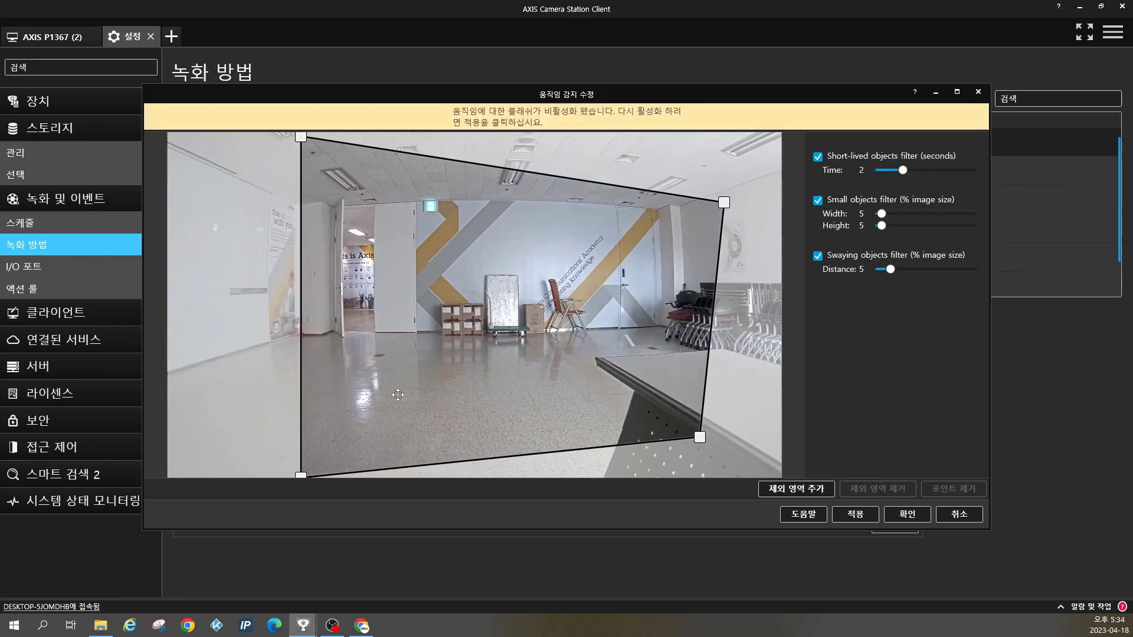
left_click_drag(301, 476, 400, 376)
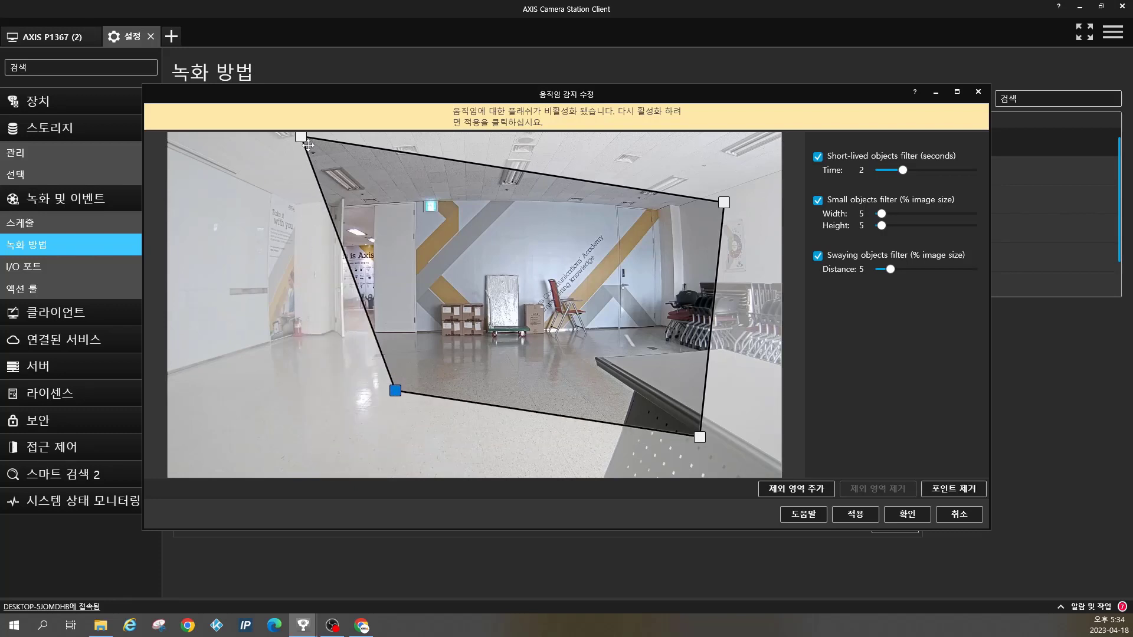
left_click_drag(301, 136, 418, 201)
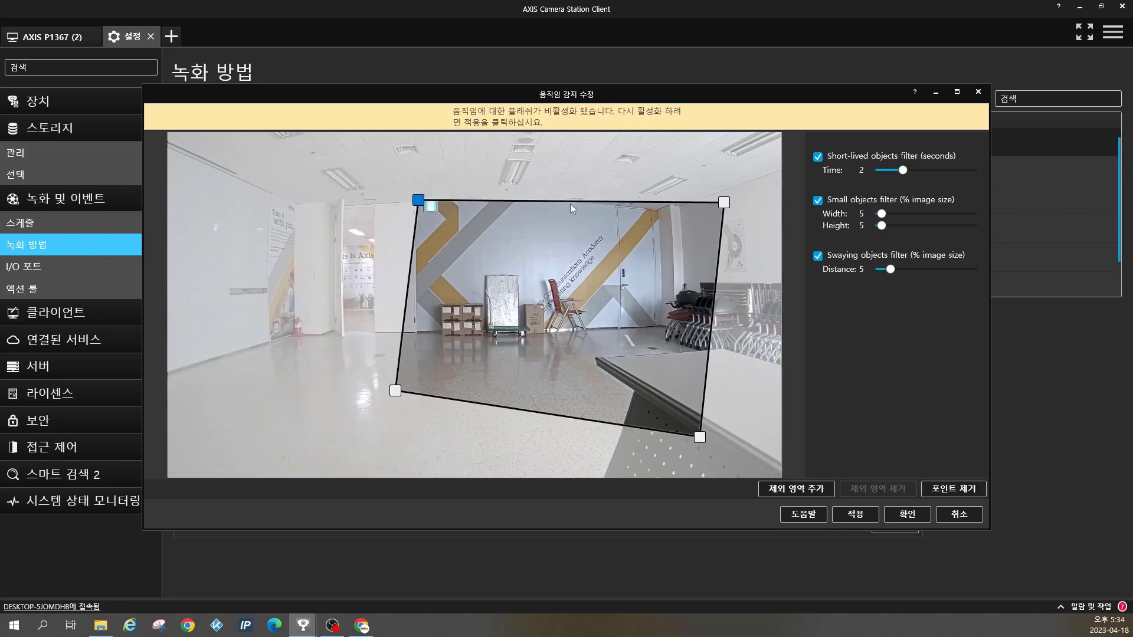
left_click_drag(570, 202, 571, 155)
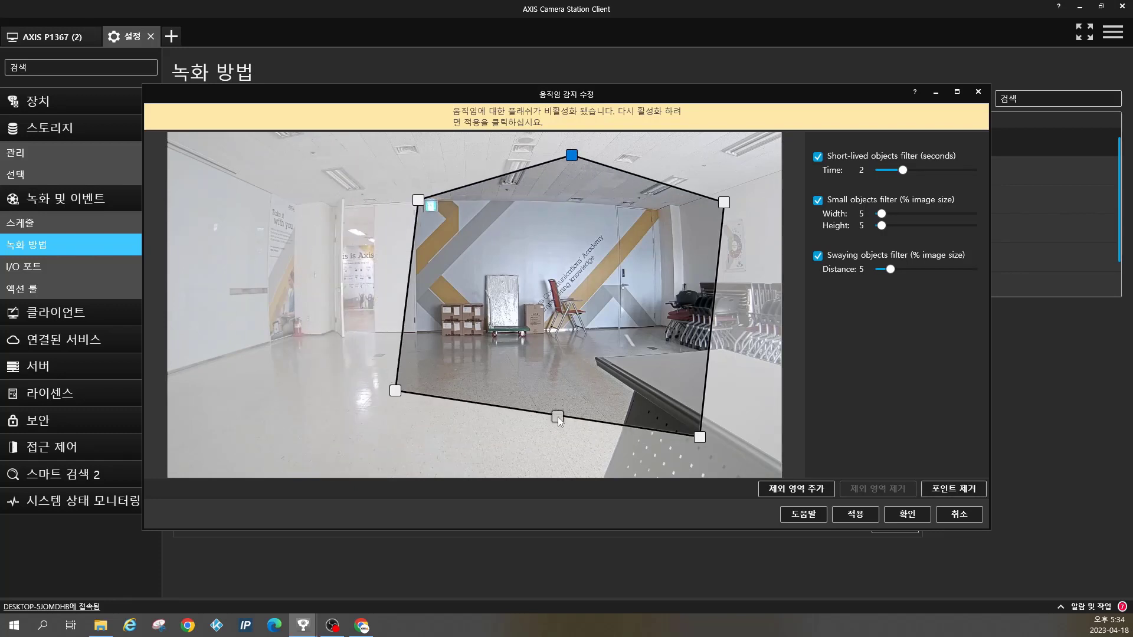
left_click_drag(558, 416, 529, 455)
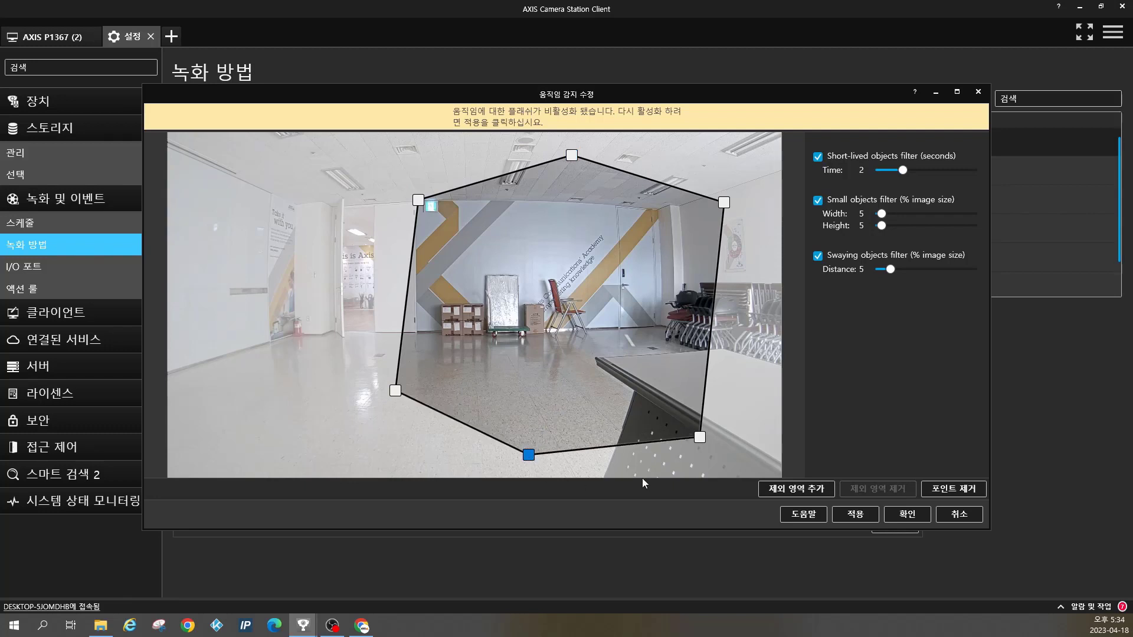
left_click_drag(564, 281, 419, 296)
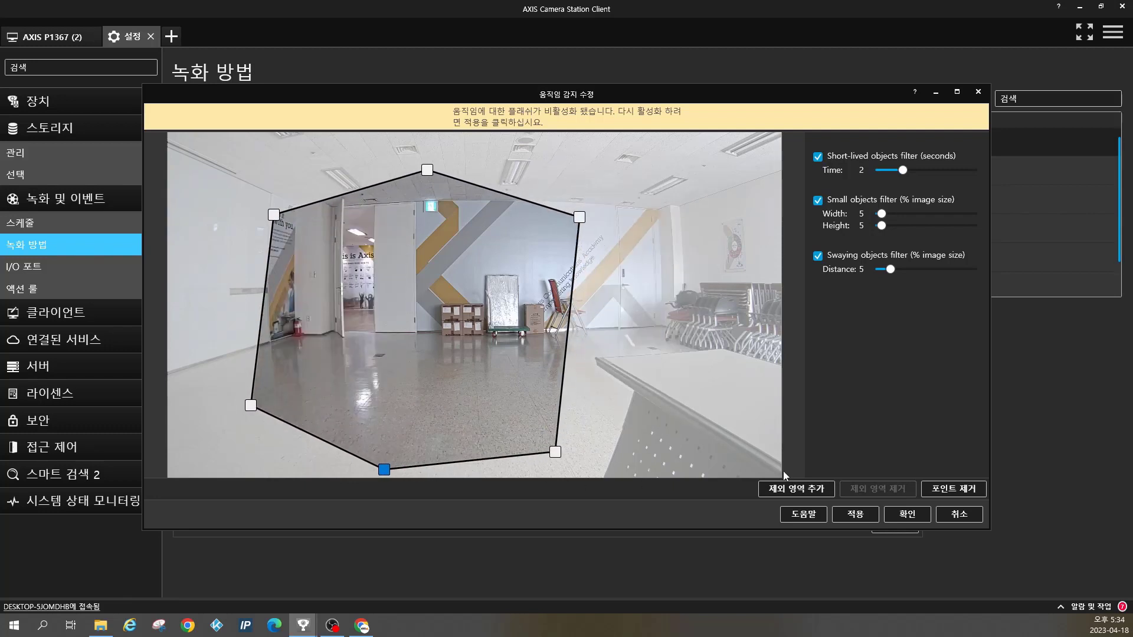
left_click(889, 513)
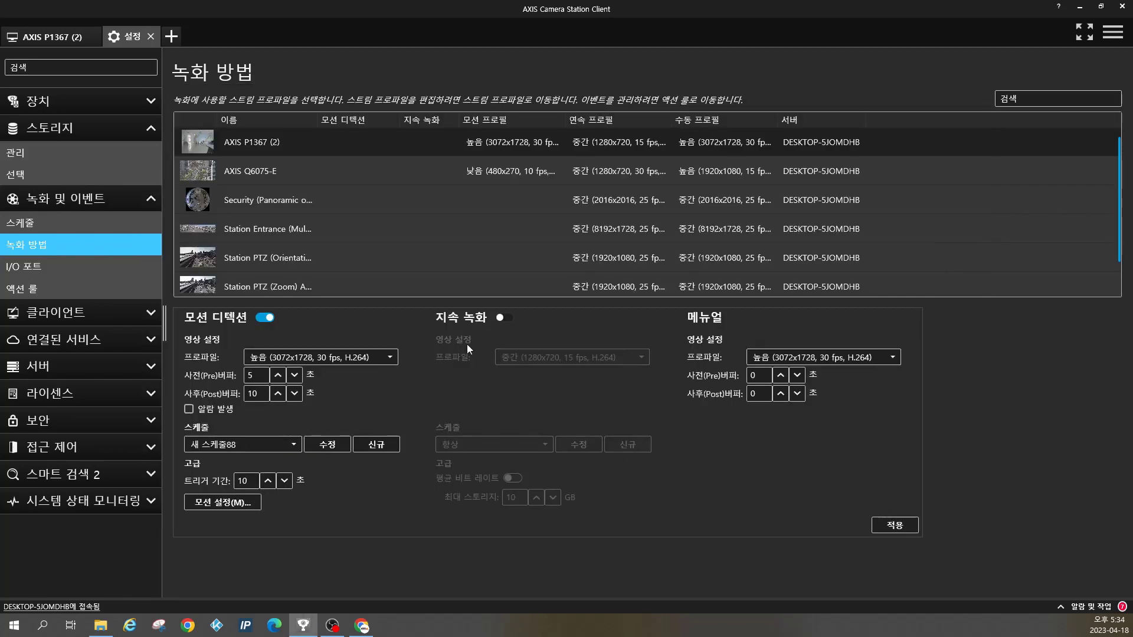
- Turn on continuous recording for AXIS P1367 (2), keeping the profile 중간 (1280x720, 15 fps, H.264)
left_click(504, 318)
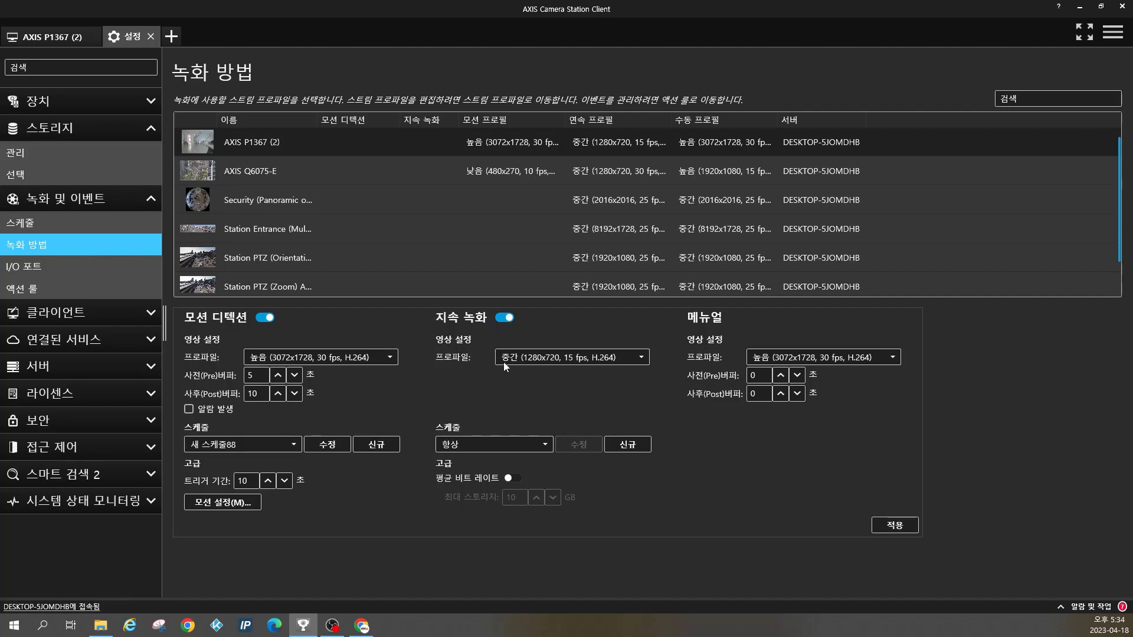
left_click(634, 358)
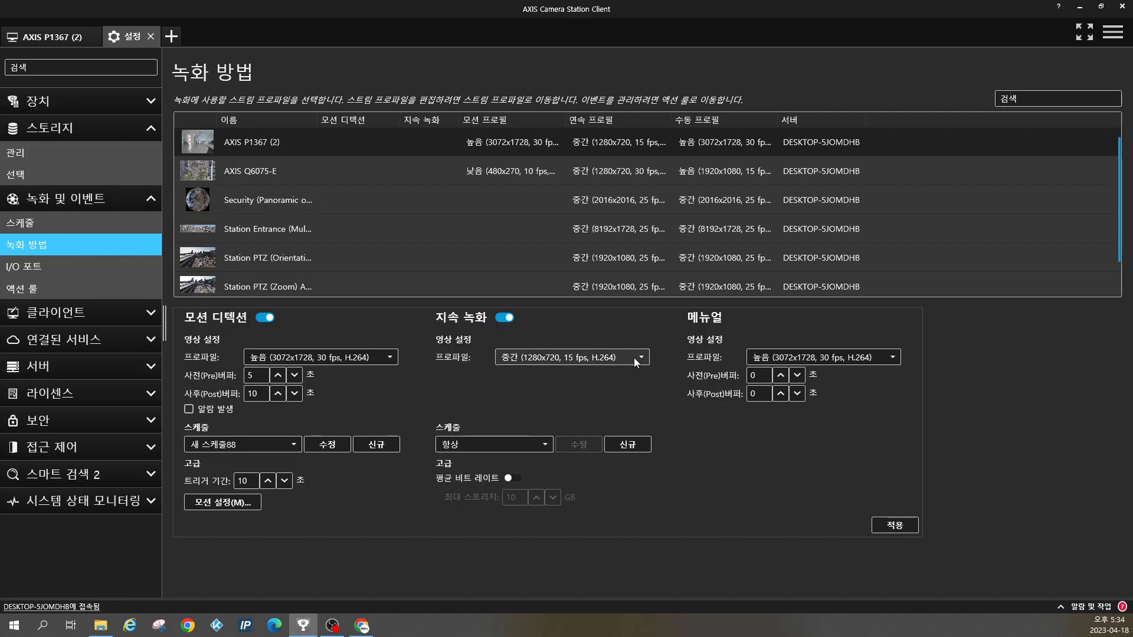
left_click(634, 358)
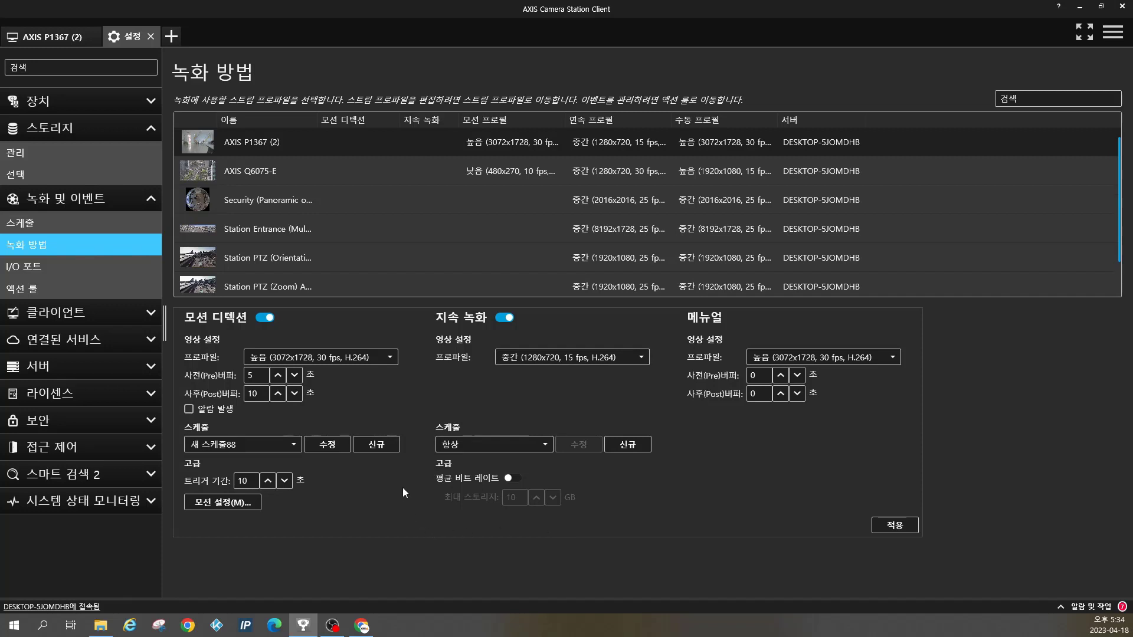
- Try the average bitrate option for continuous recording, turn it back off, and view the profile choices for manual recording
left_click(516, 479)
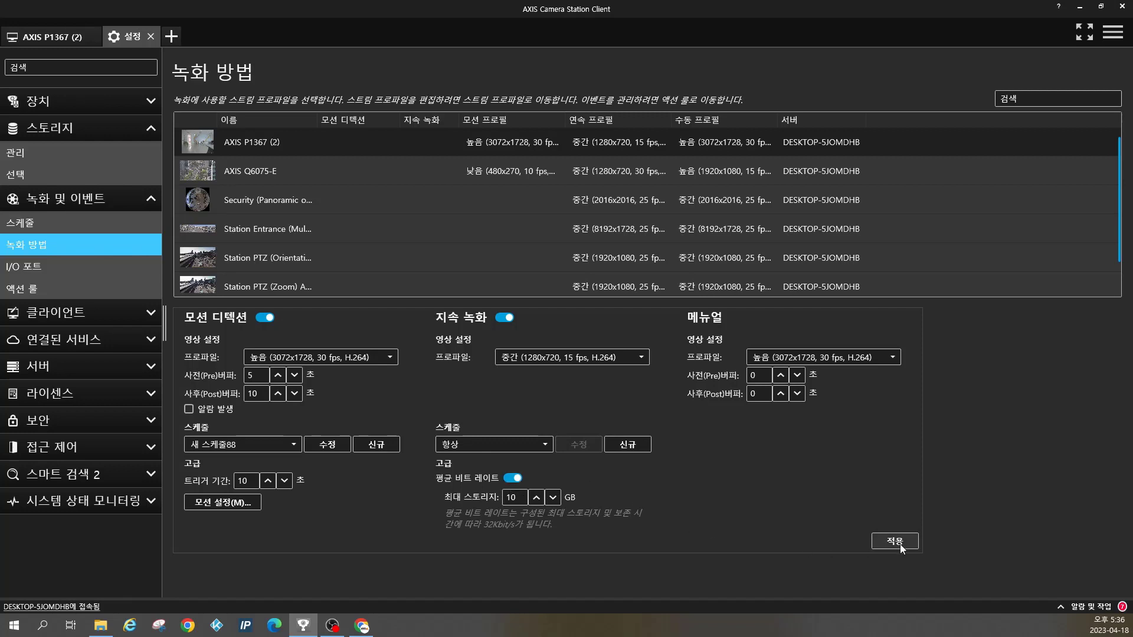
left_click(511, 478)
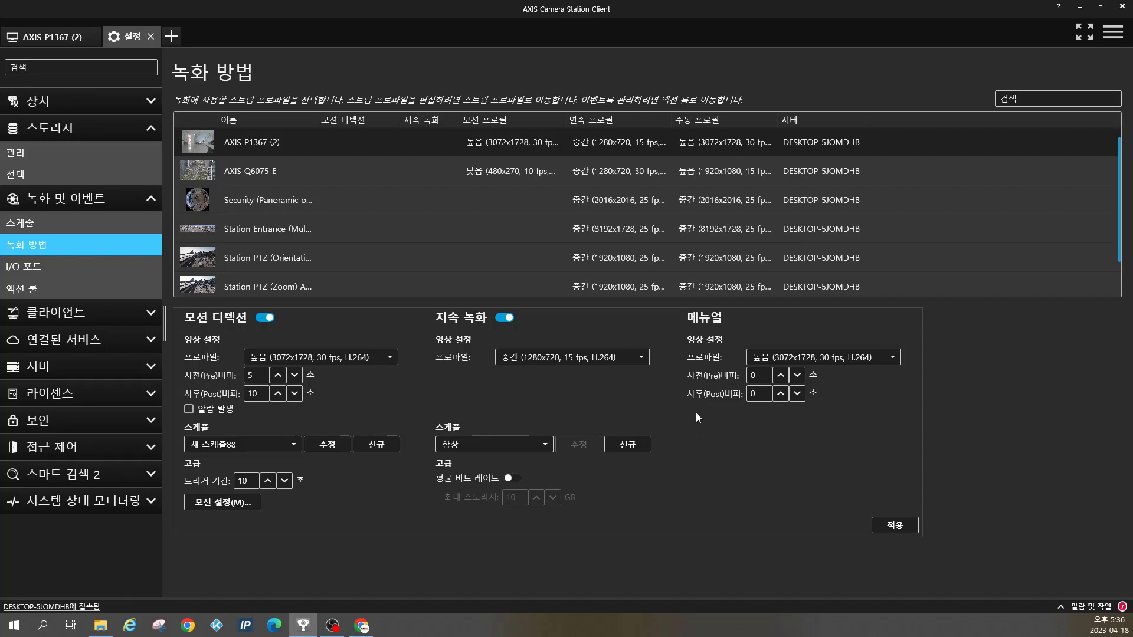
left_click(893, 358)
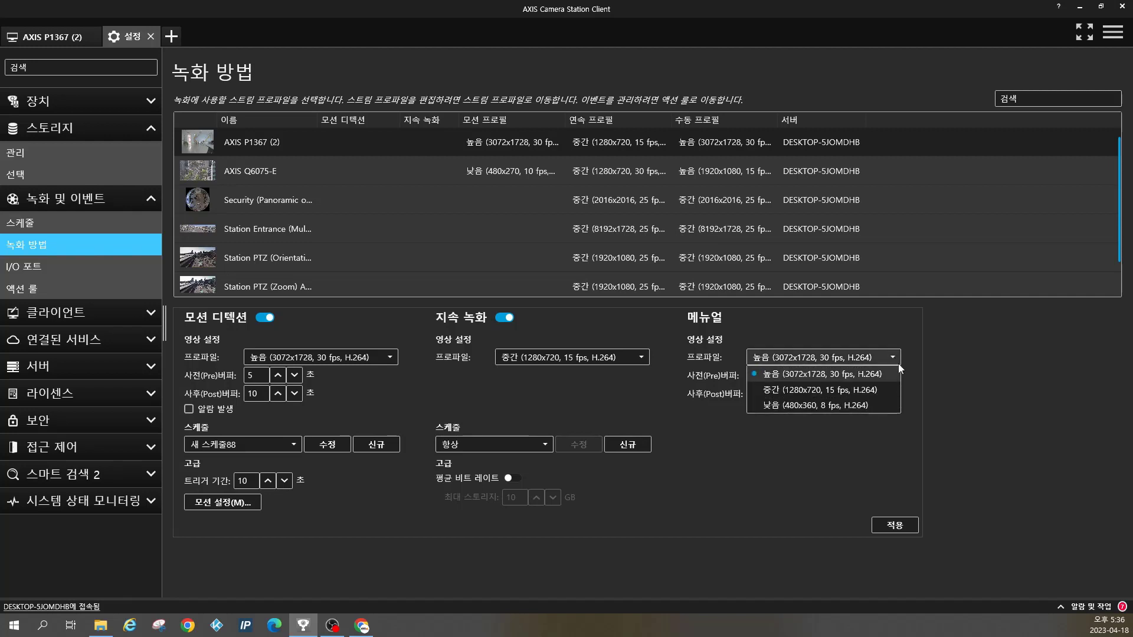
left_click(908, 373)
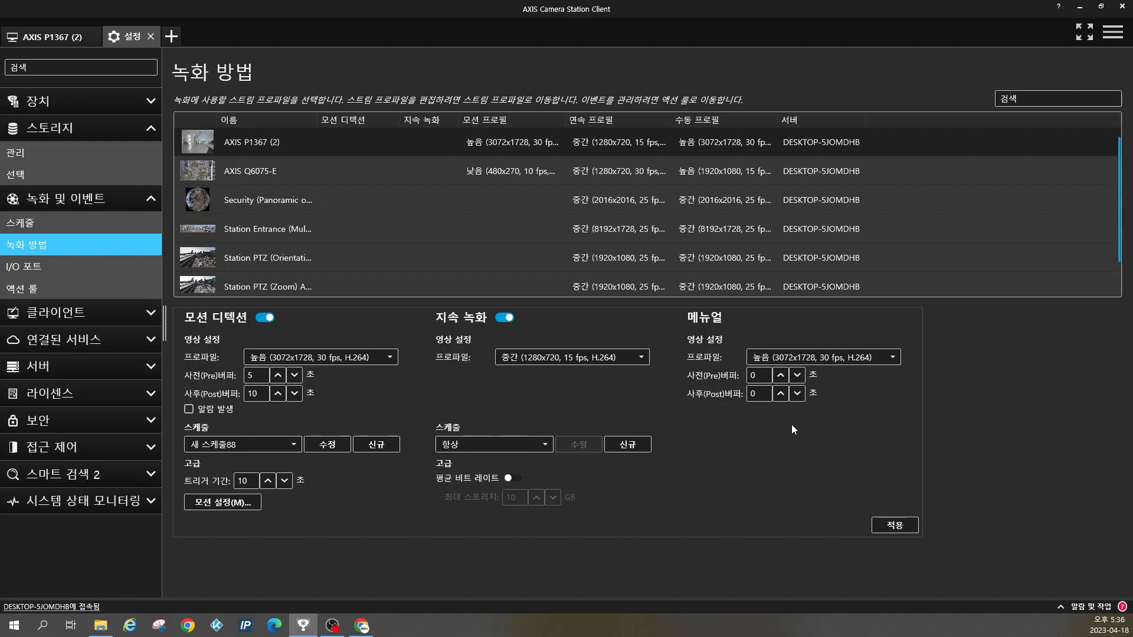
- Start a manual recording from the live view of AXIS P1367 (2) and stop it again
left_click(48, 38)
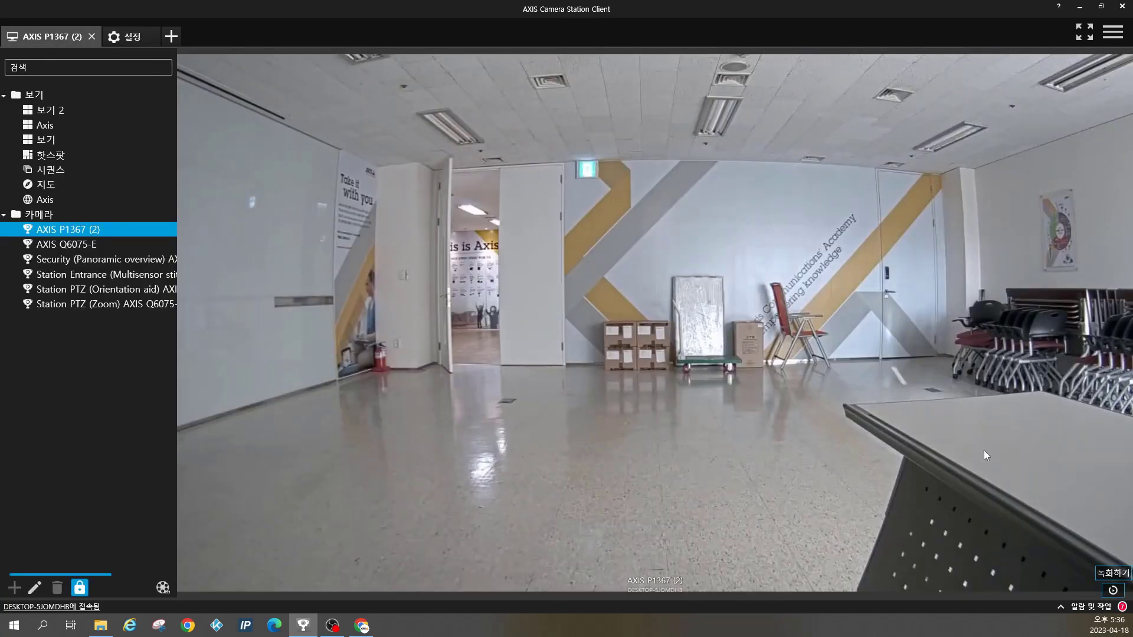
left_click(1120, 576)
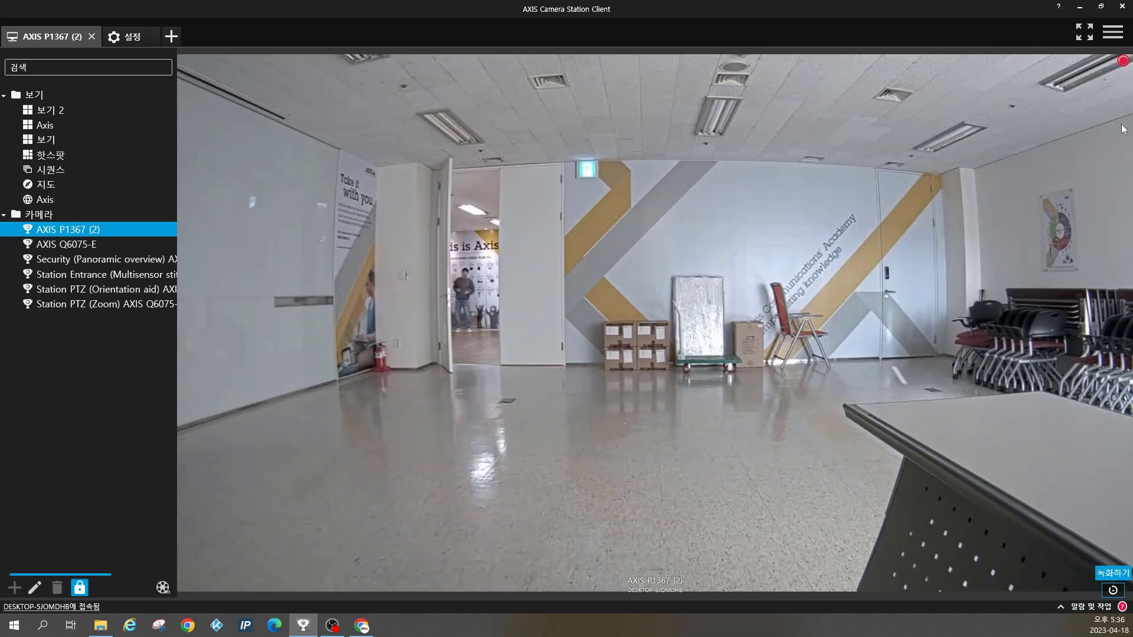
left_click(1111, 579)
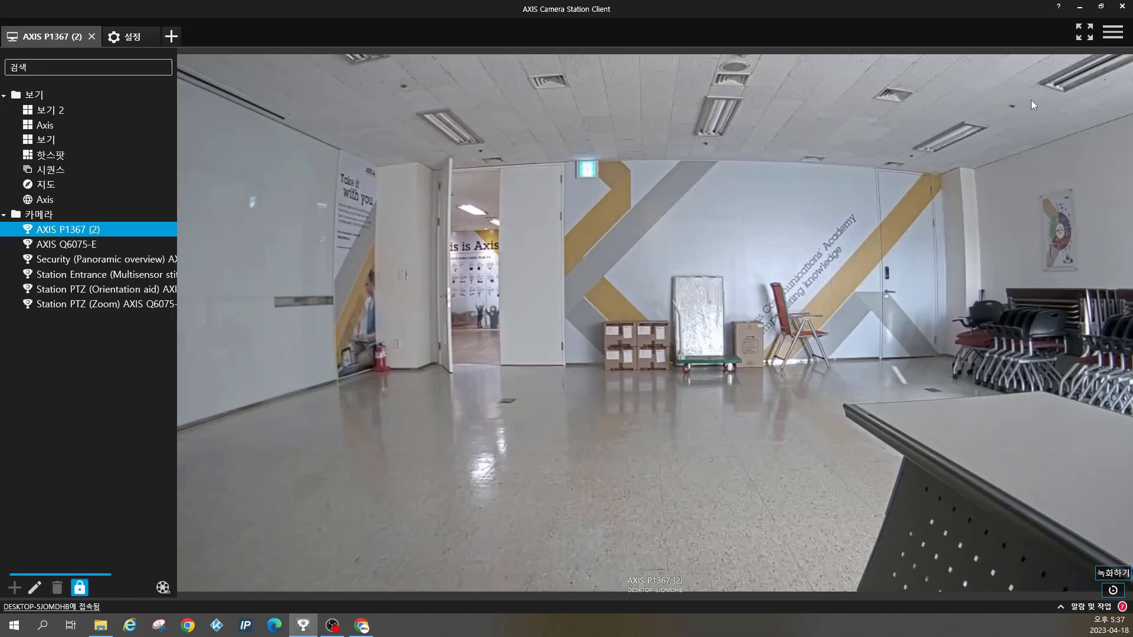
- Return to the recording methods settings and view the motion detection profile choices for AXIS P1367 (2)
left_click(131, 37)
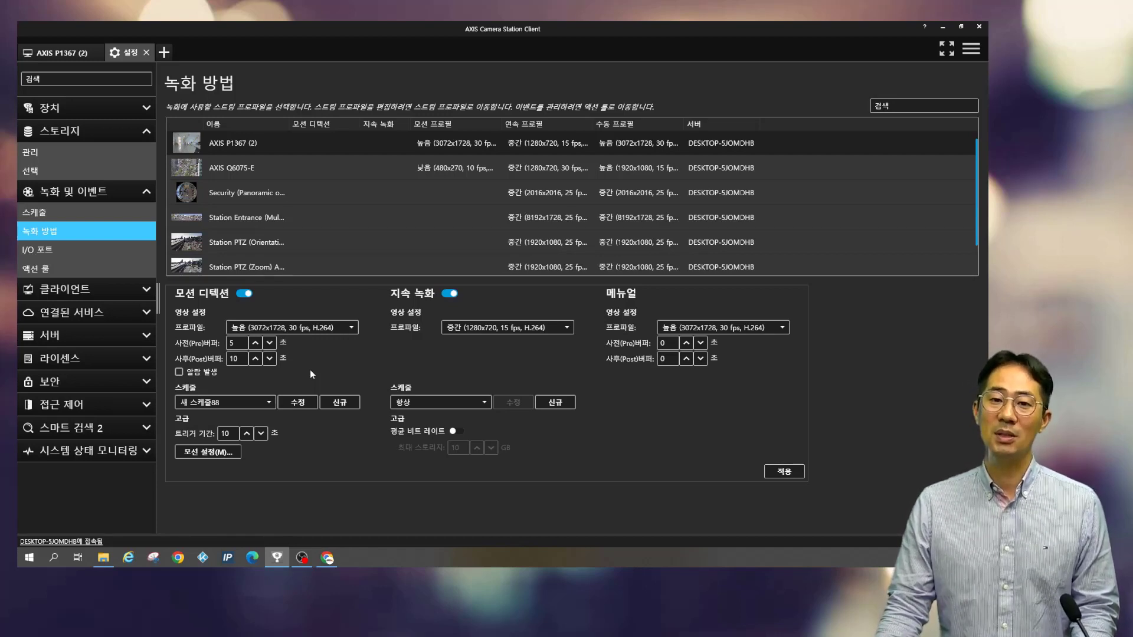
left_click(350, 329)
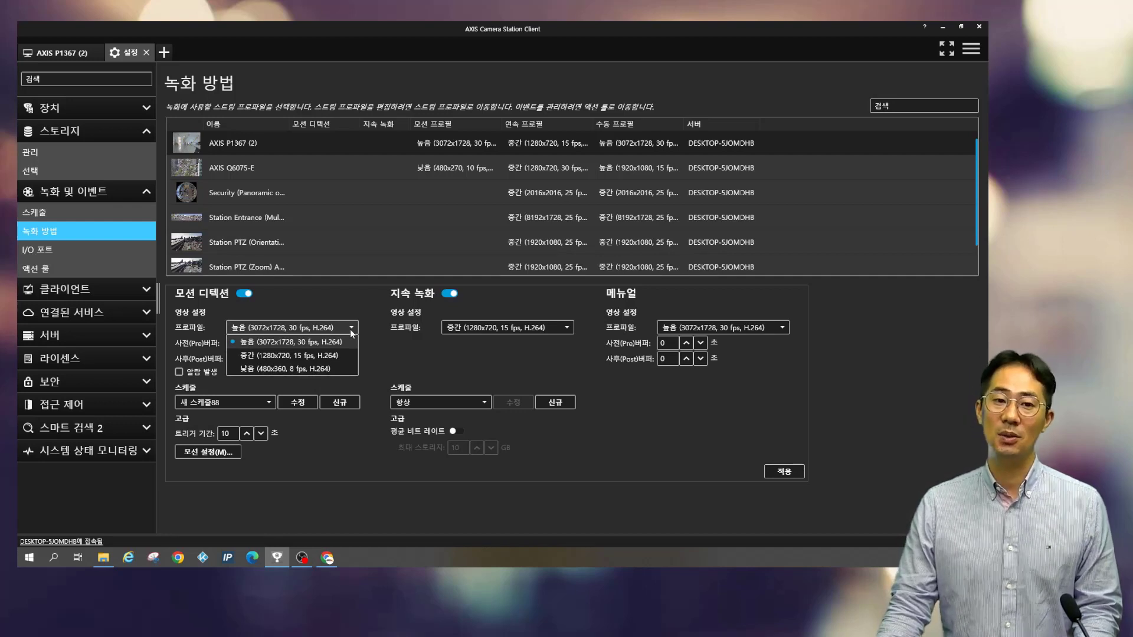
left_click(378, 343)
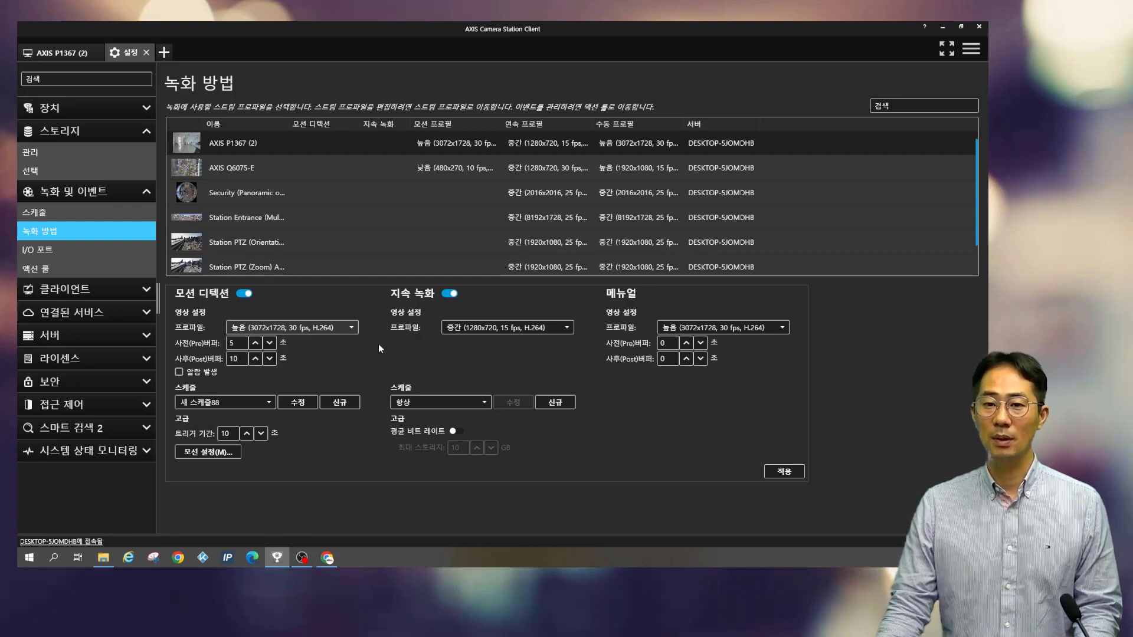